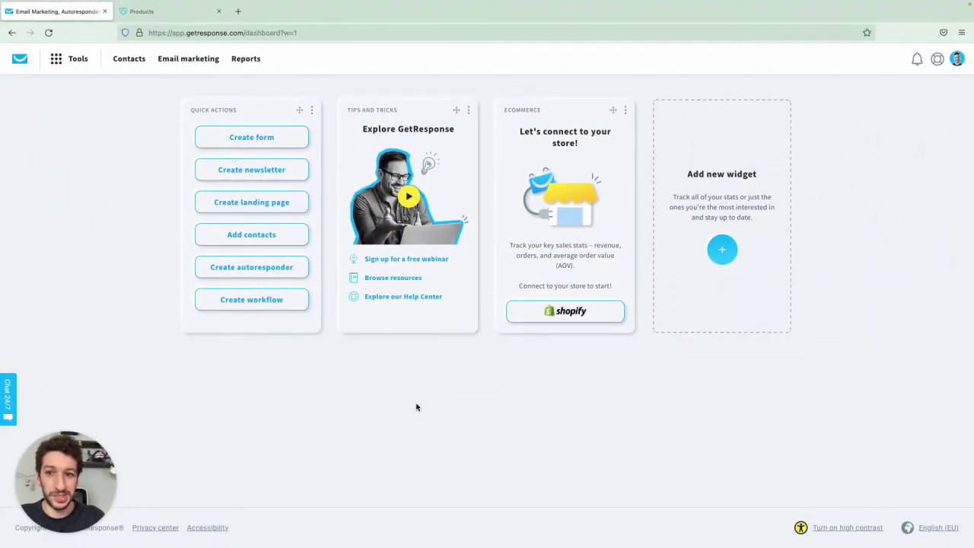
# - Go to Website Builder, select Predesigned #017, and start connecting a domain you own
pyautogui.click(78, 65)
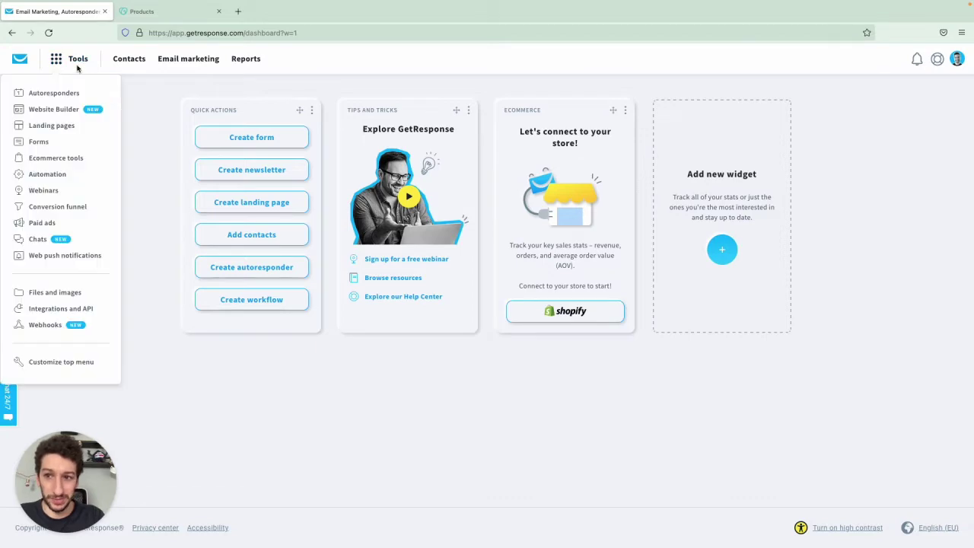
pyautogui.click(53, 111)
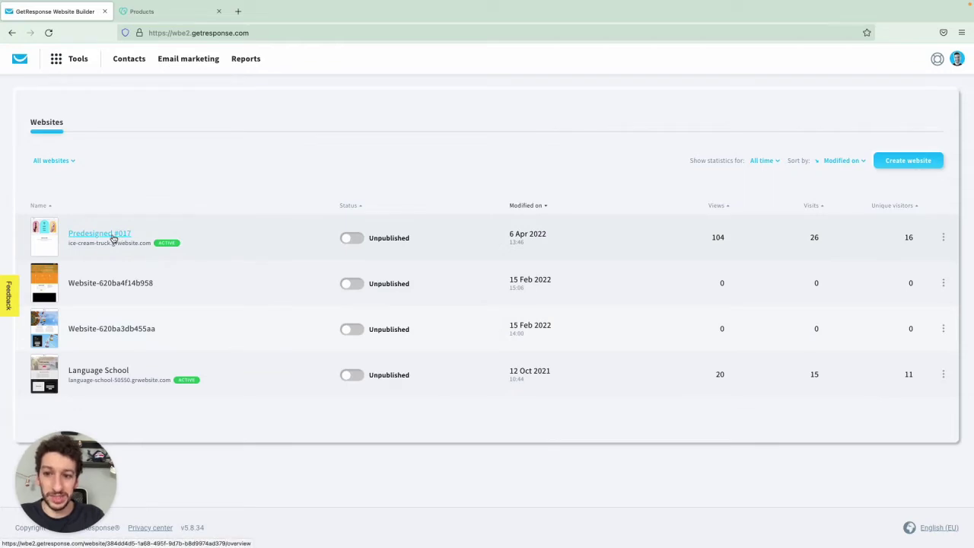
pyautogui.click(106, 235)
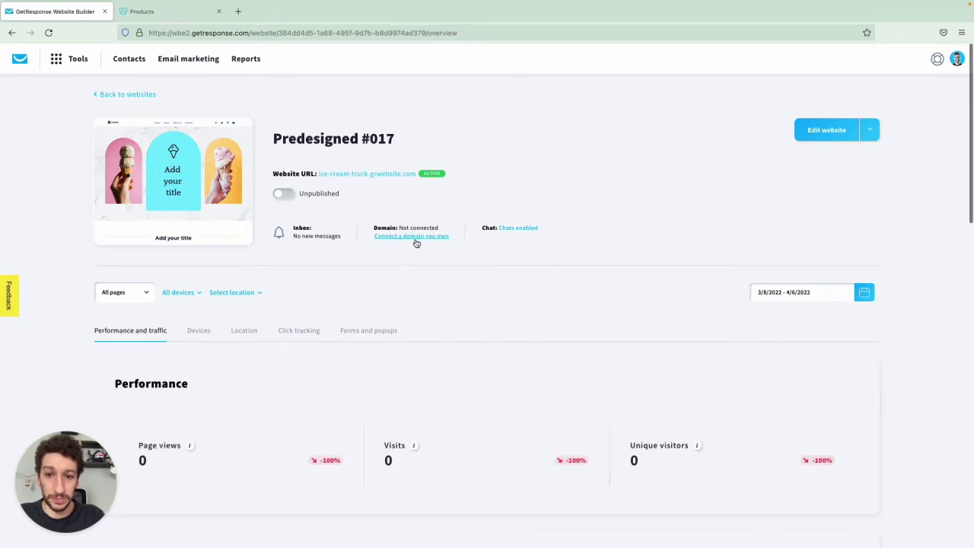
pyautogui.click(415, 241)
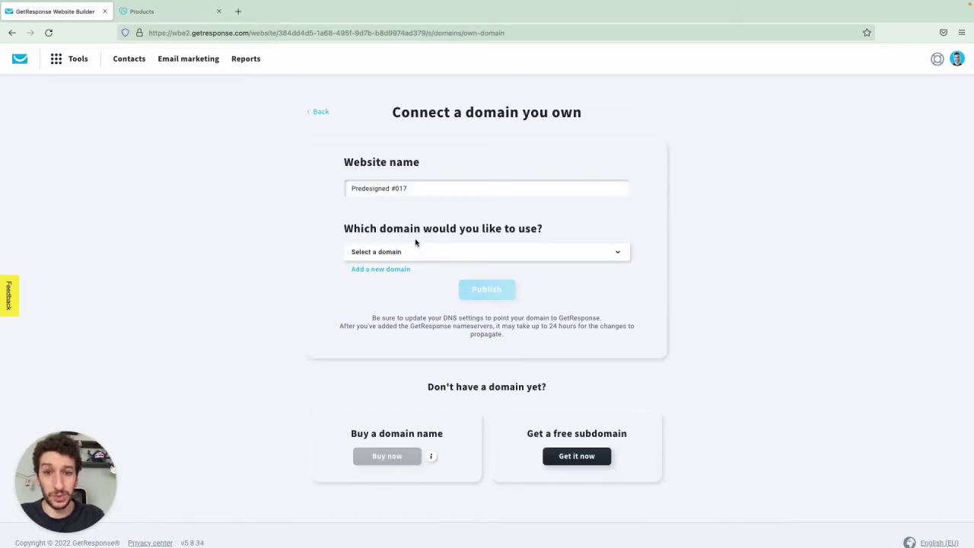
# - Add a new domain and enter gelato.simplesetup.xyz as its address
pyautogui.click(393, 272)
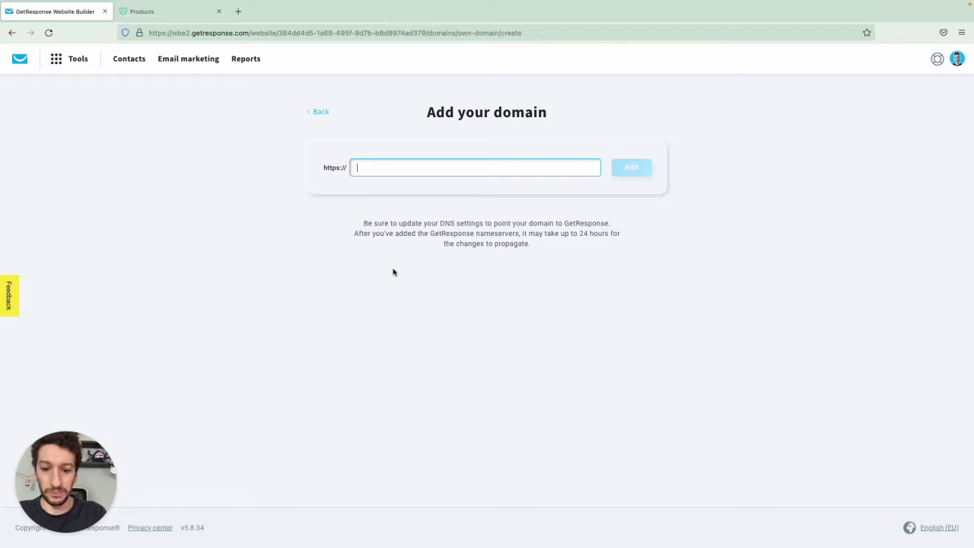
pyautogui.write('gela')
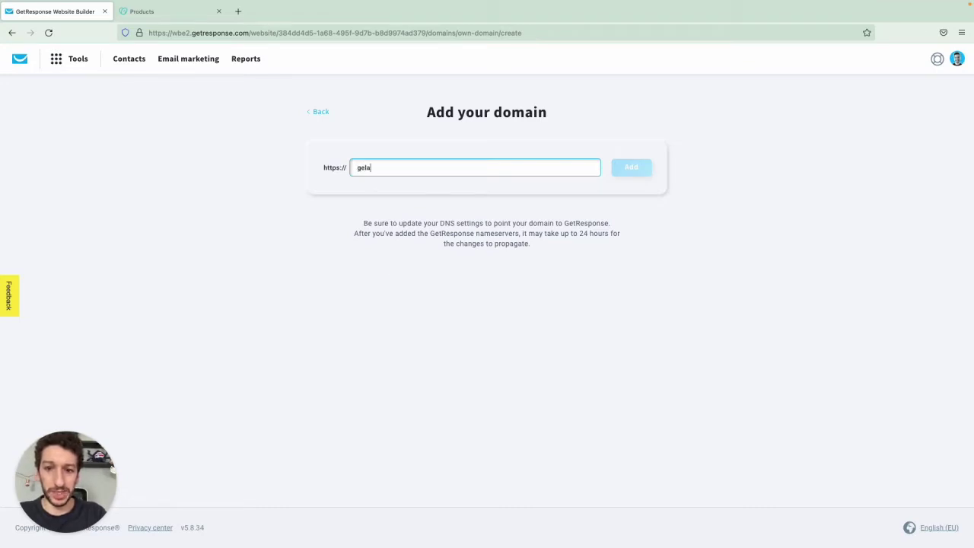
pyautogui.write('to')
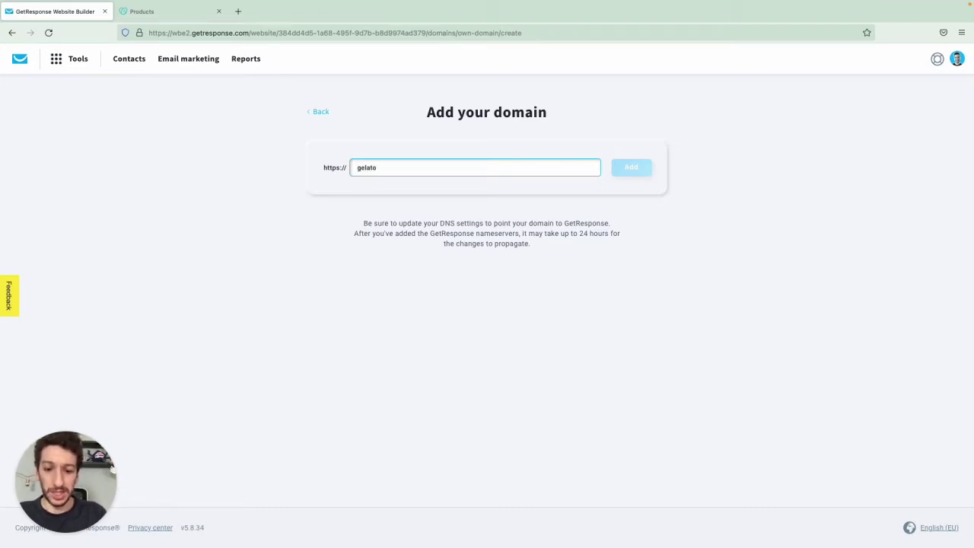
pyautogui.write('.simplese')
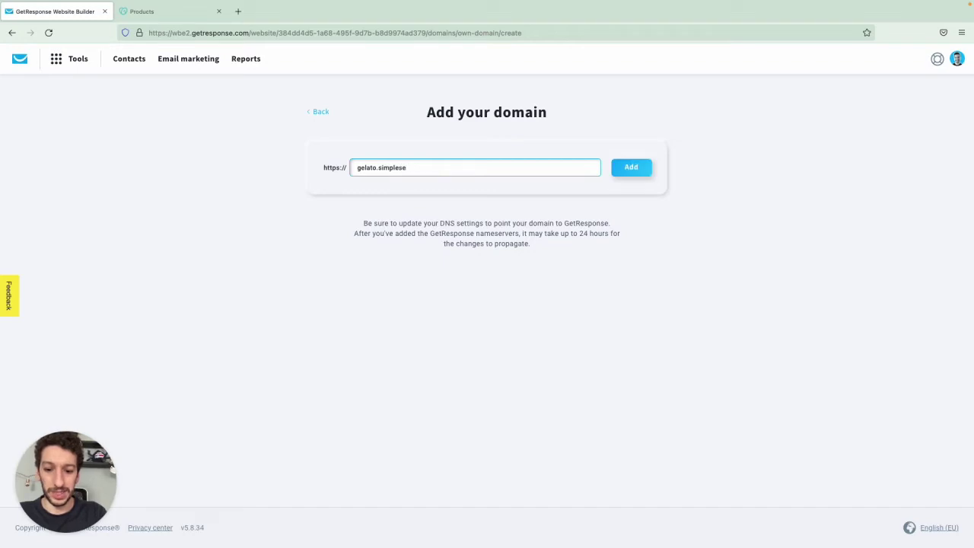
pyautogui.write('tup.xyz')
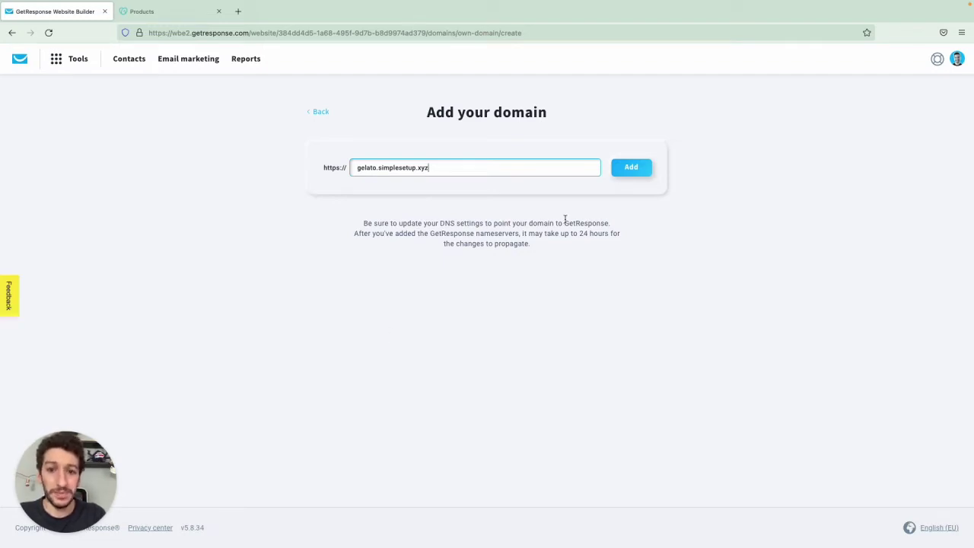
# - Submit gelato.simplesetup.xyz, copy its CNAME target getresponsesite.com, and dismiss the DNS instructions
pyautogui.click(631, 167)
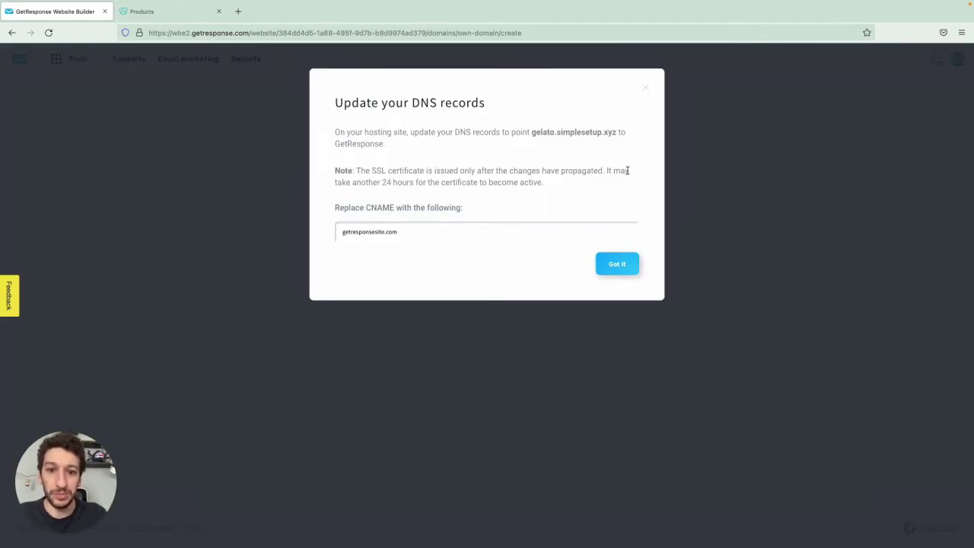
pyautogui.doubleClick(418, 239)
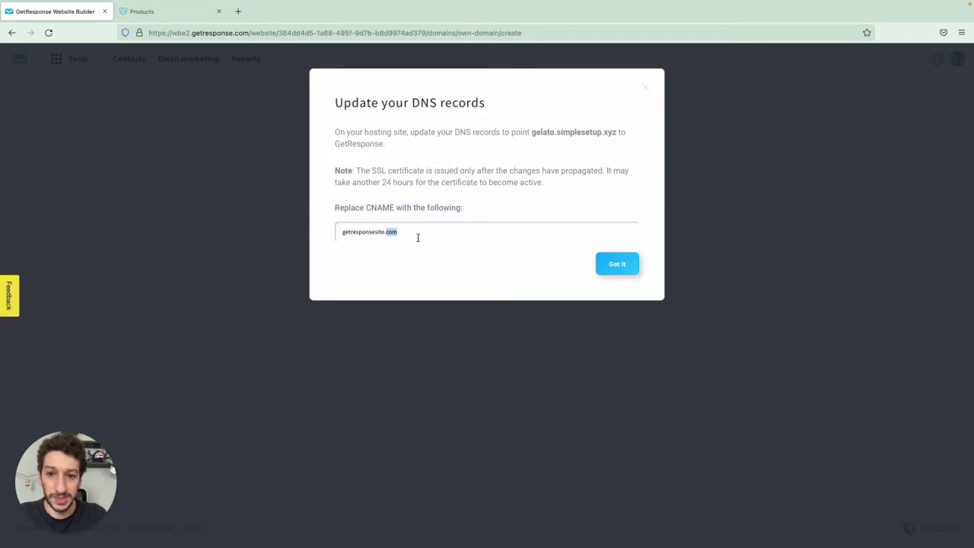
pyautogui.tripleClick(417, 237)
pyautogui.hotkey('ctrl', 'c')
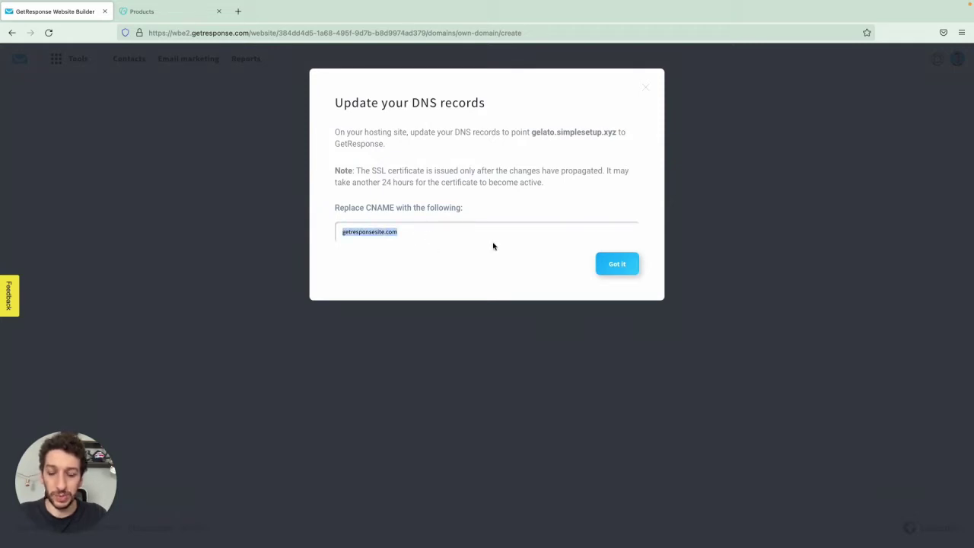
pyautogui.click(617, 264)
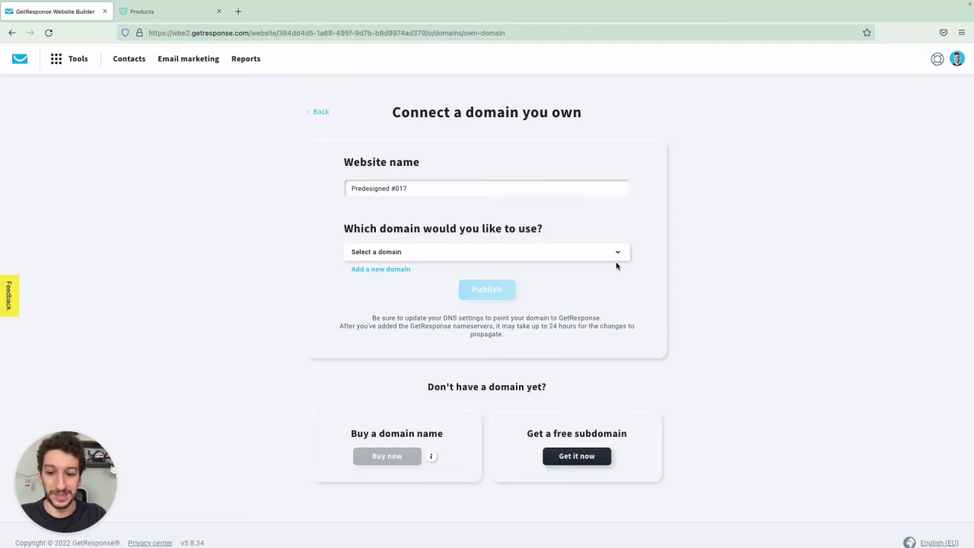
# - Switch to the GoDaddy tab and open DNS Management for simplesetup.xyz
pyautogui.hotkey('ctrl', 'Tab')
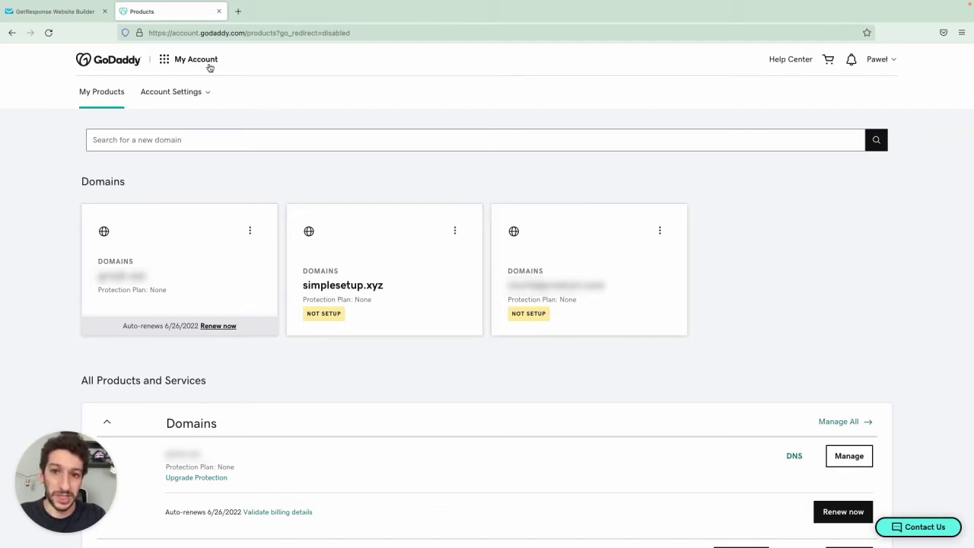
pyautogui.click(210, 67)
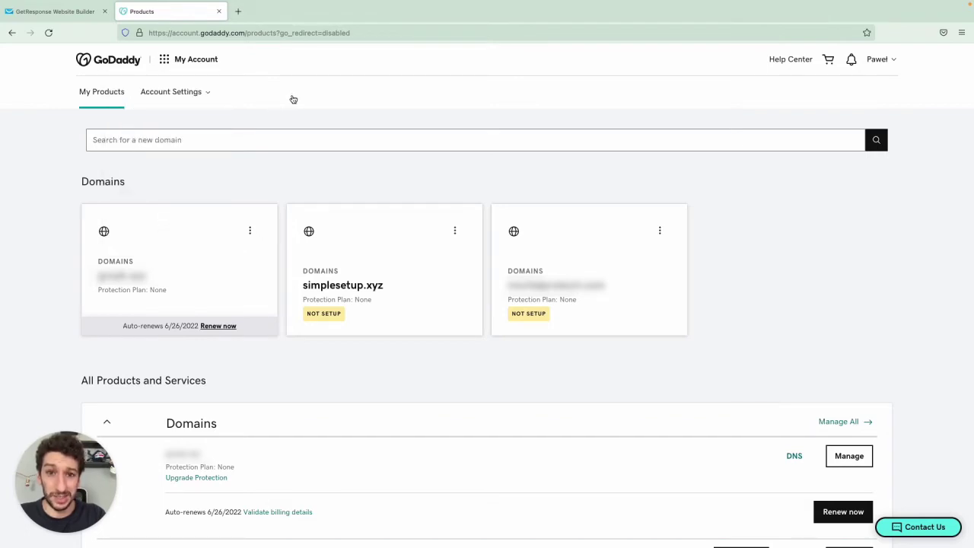
pyautogui.scroll(-1, 410, 117)
pyautogui.scroll(-2, 411, 117)
pyautogui.scroll(-2, 412, 118)
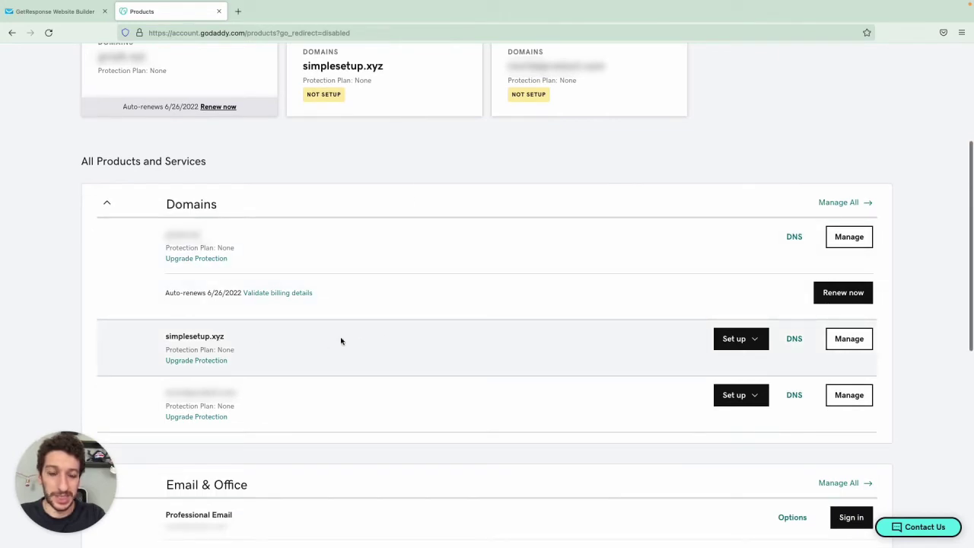
pyautogui.click(794, 340)
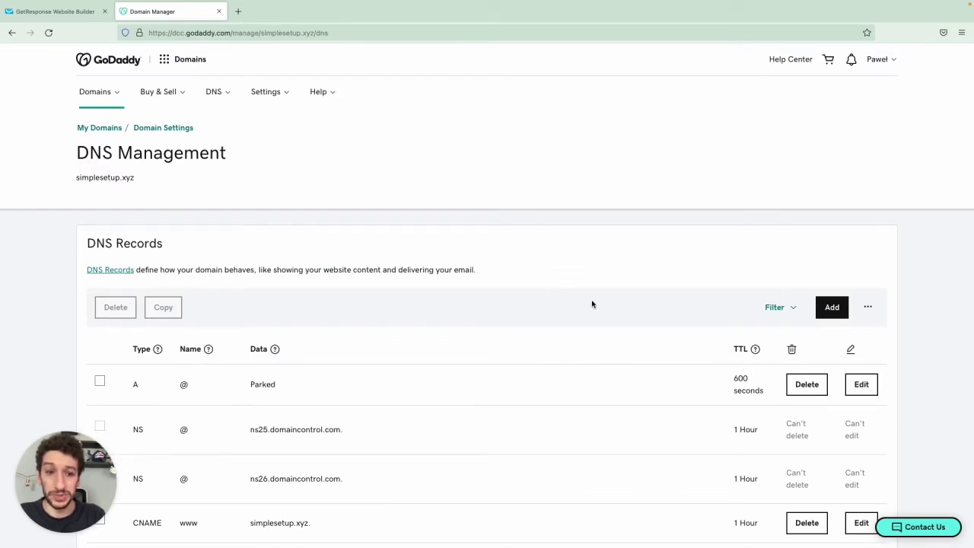
# - Create a CNAME record named gelato with value getresponsesite.com and save it
pyautogui.click(832, 312)
pyautogui.scroll(-1, 404, 334)
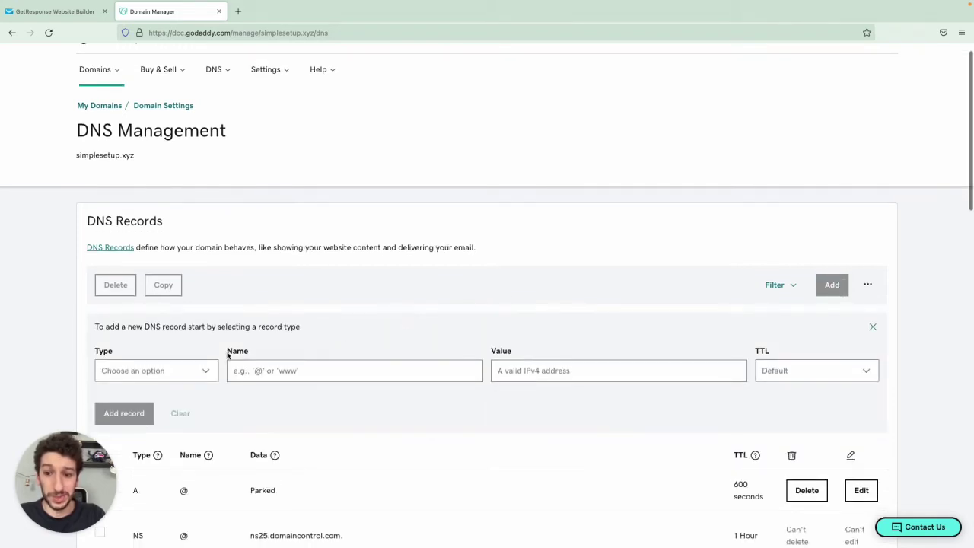
pyautogui.click(204, 370)
pyautogui.click(157, 279)
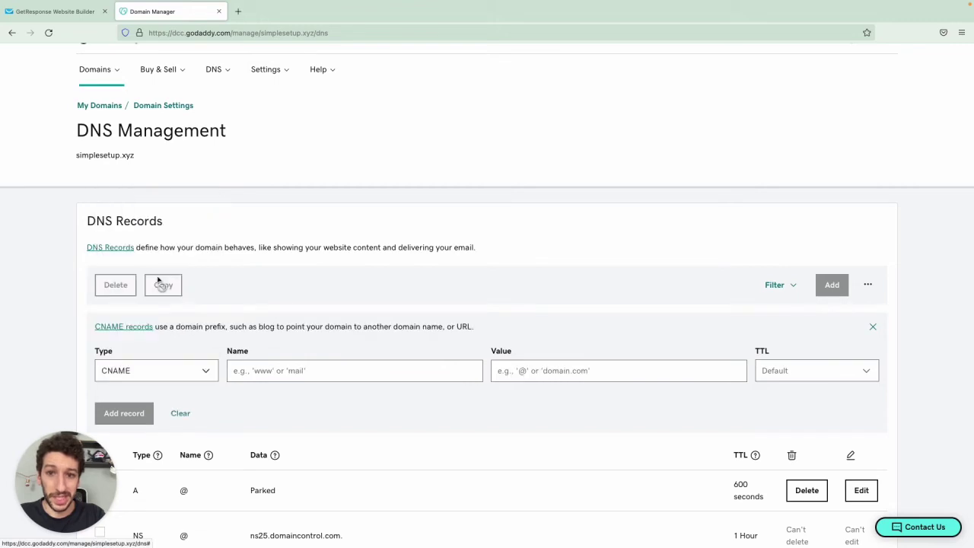
pyautogui.click(315, 372)
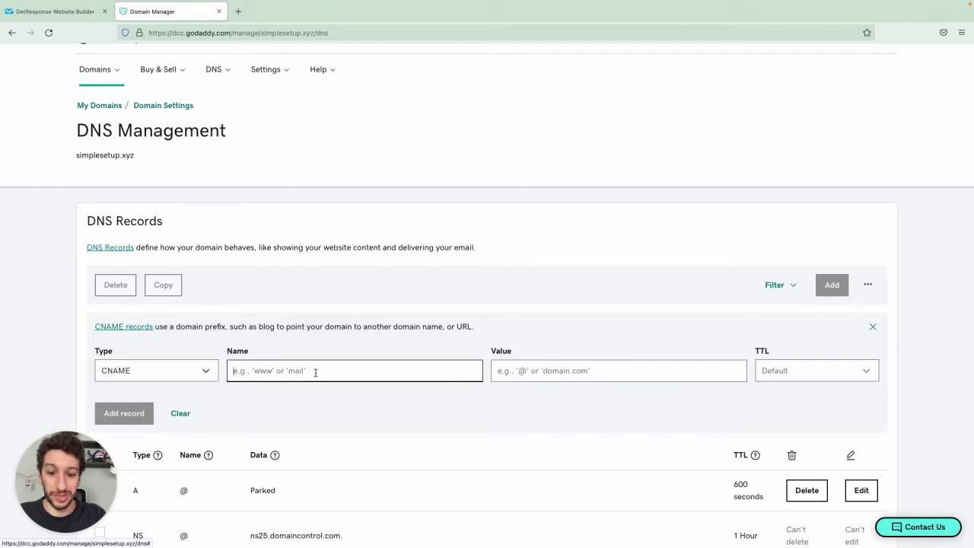
pyautogui.write('gelato')
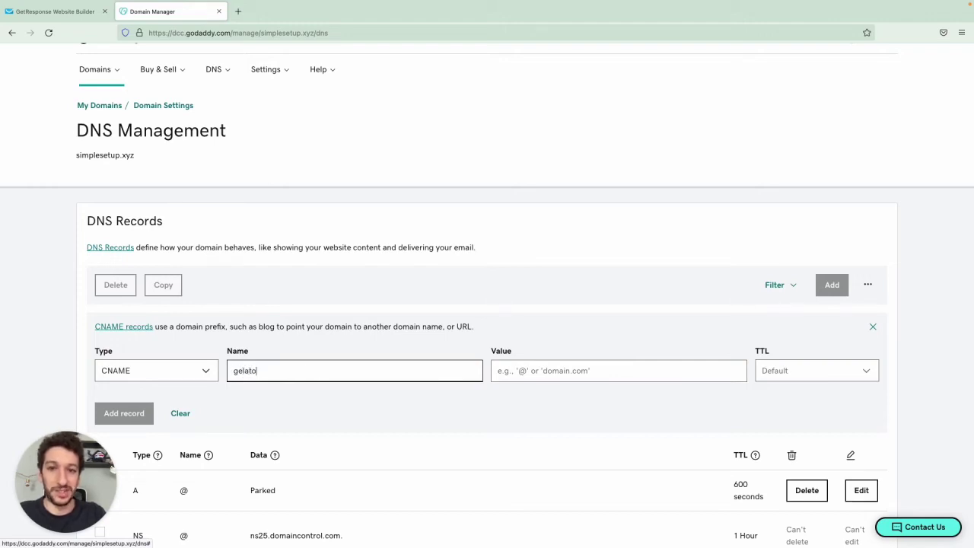
pyautogui.click(544, 375)
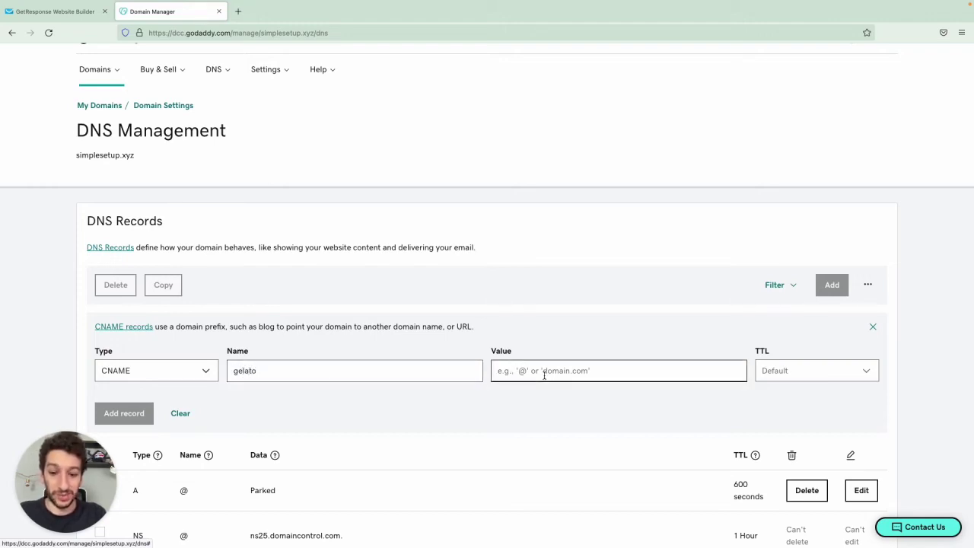
pyautogui.hotkey('ctrl', 'v')
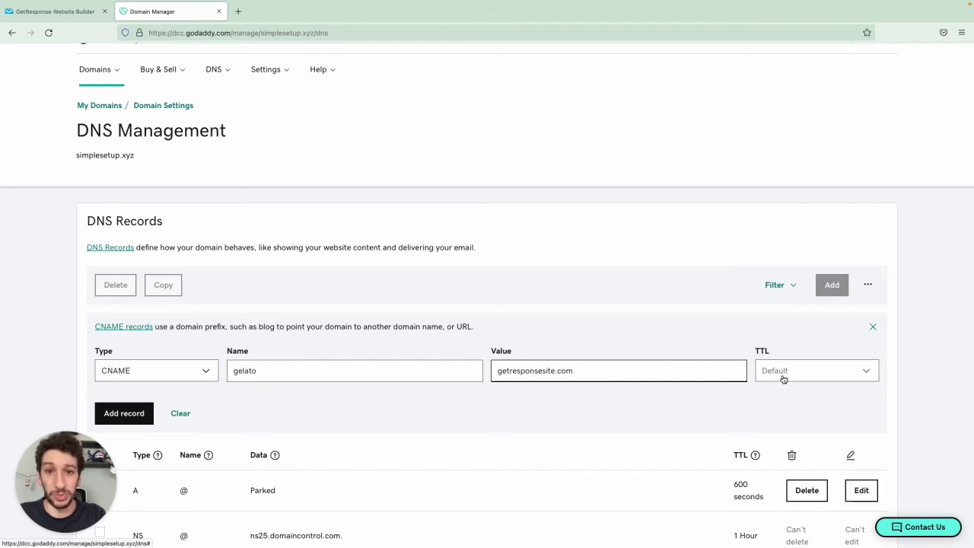
pyautogui.scroll(-1, 783, 379)
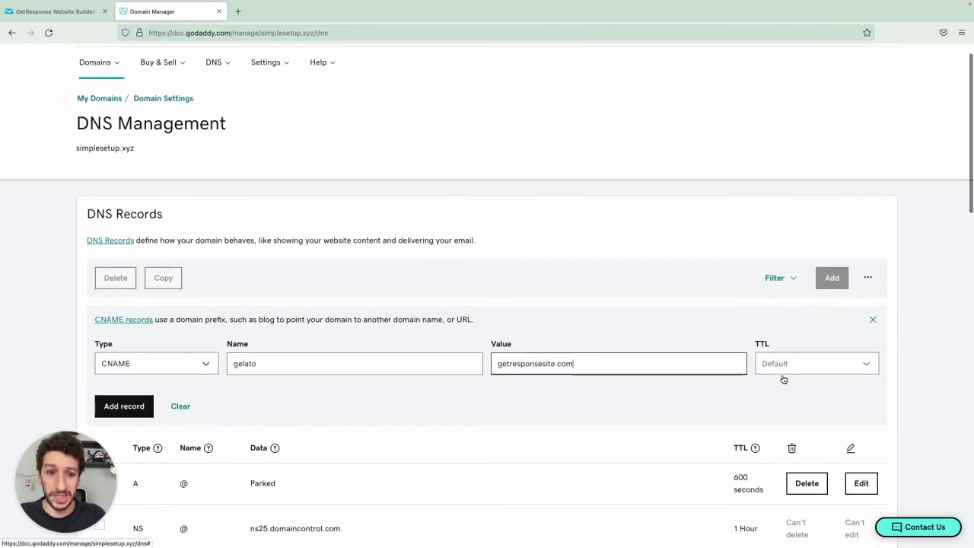
pyautogui.scroll(-1, 784, 379)
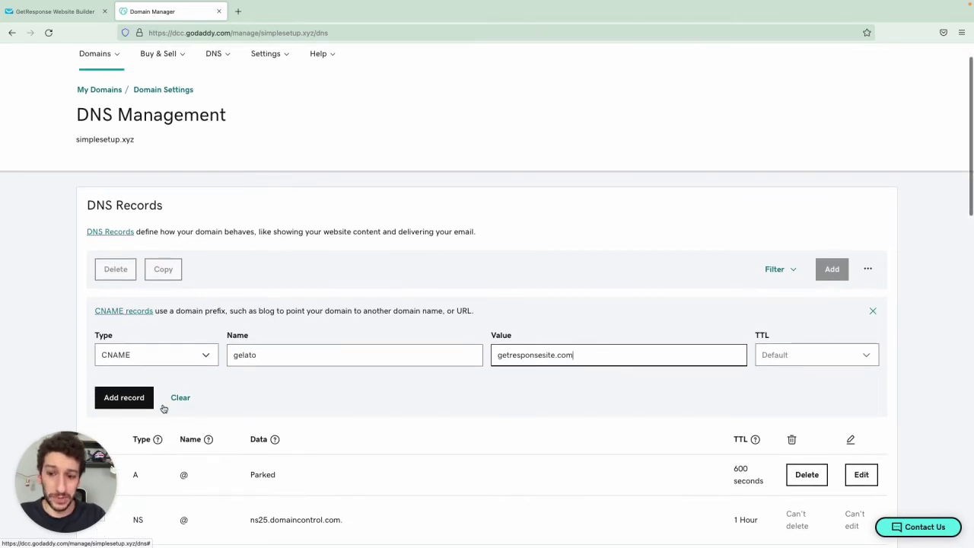
pyautogui.click(137, 399)
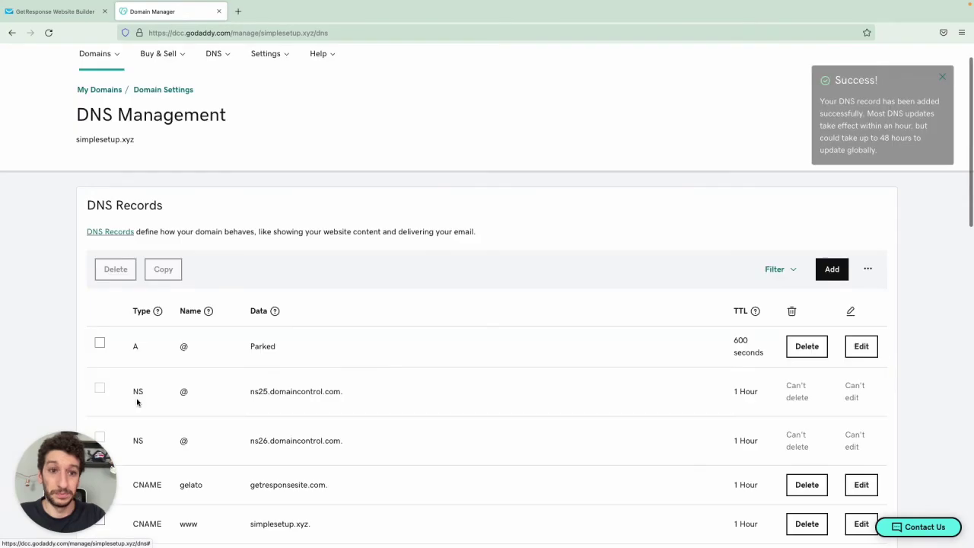
# - Confirm the gelato CNAME appears in the DNS list, then return to the GetResponse domain page
pyautogui.scroll(-1, 345, 308)
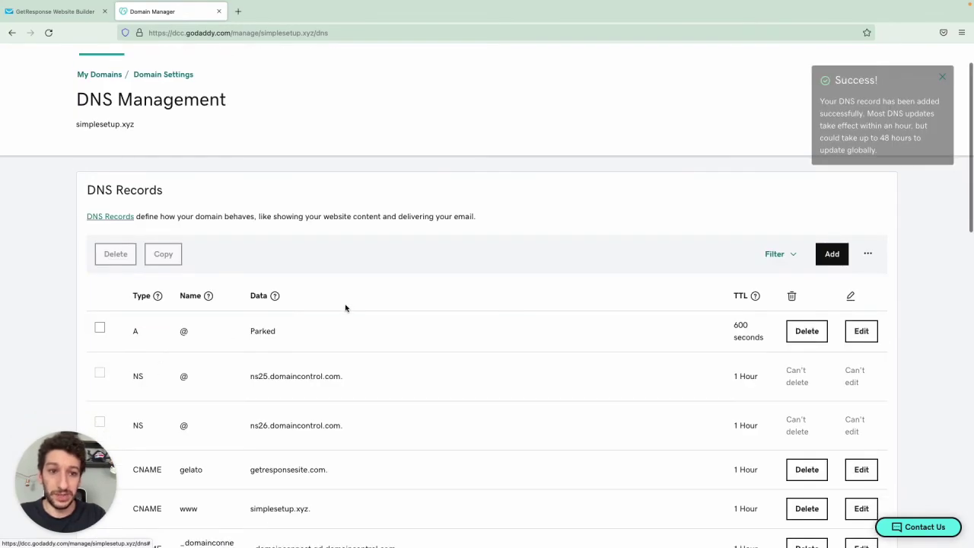
pyautogui.scroll(1, 346, 307)
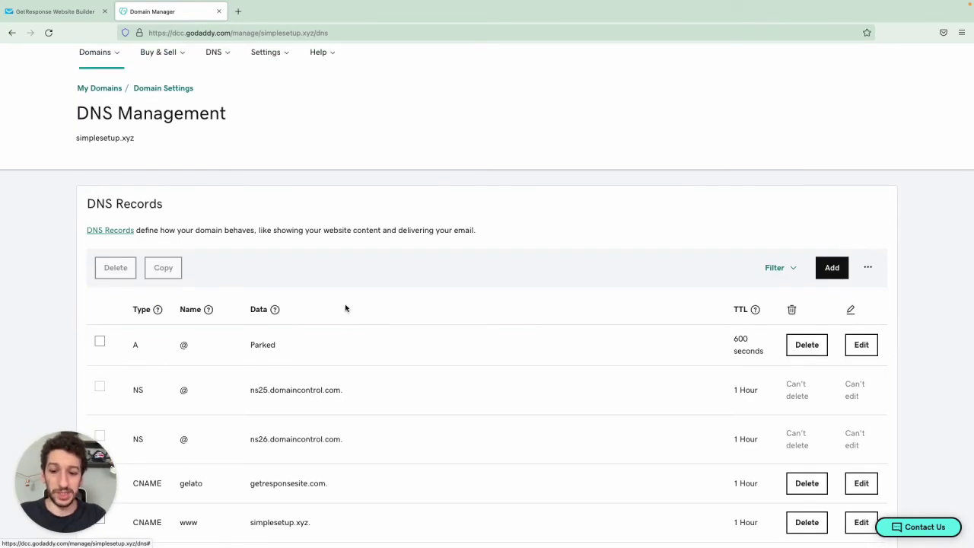
pyautogui.hotkey('alt', 'Left')
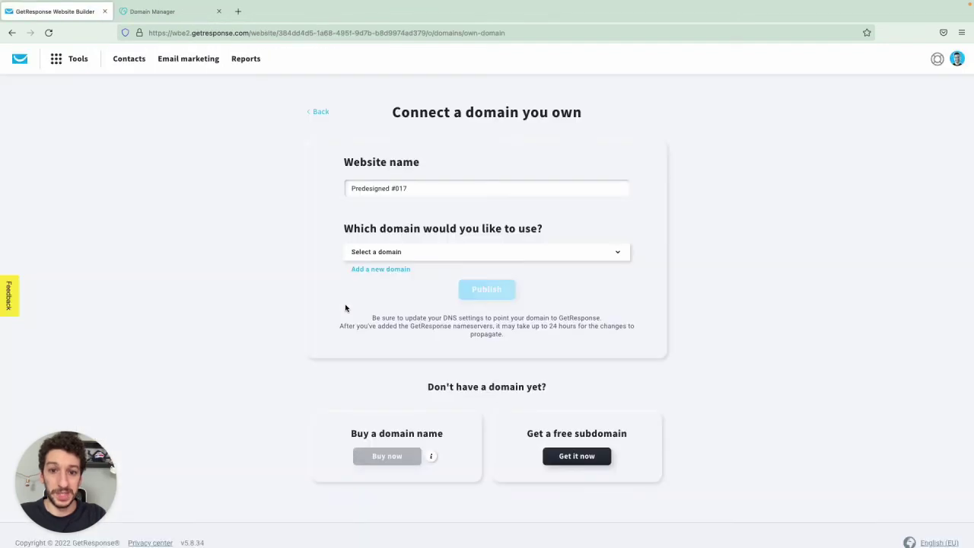
# - Choose gelato.simplesetup.xyz as the Predesigned #017 domain and publish the site
pyautogui.click(414, 261)
pyautogui.click(441, 282)
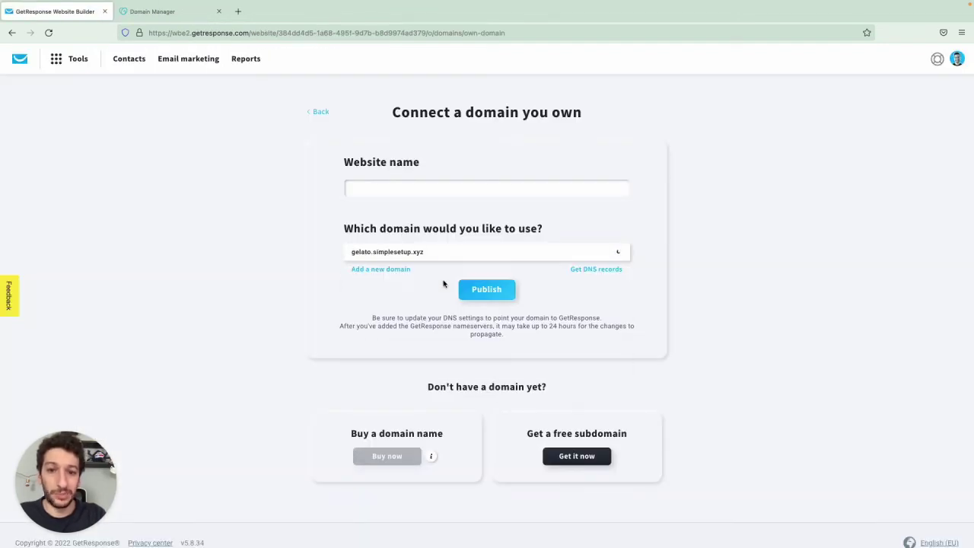
pyautogui.click(446, 183)
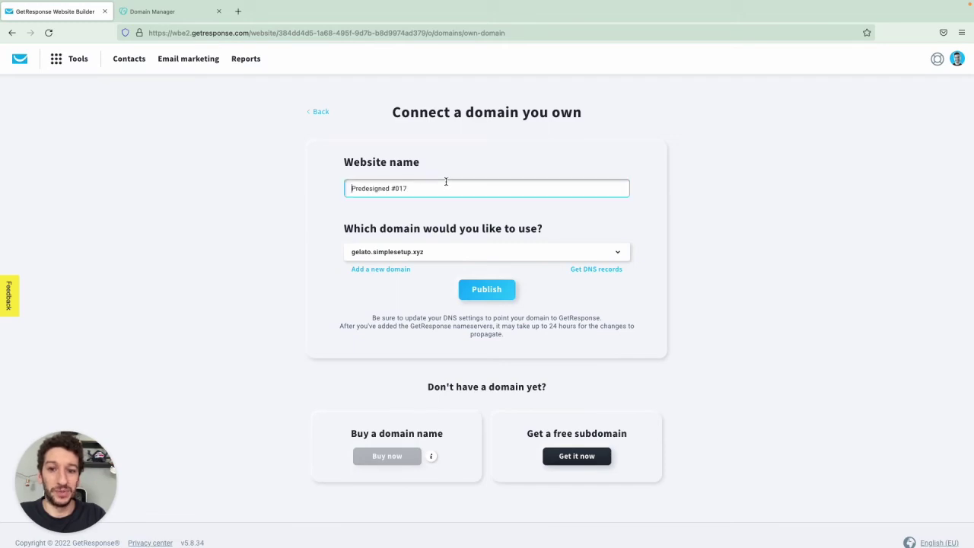
pyautogui.click(496, 289)
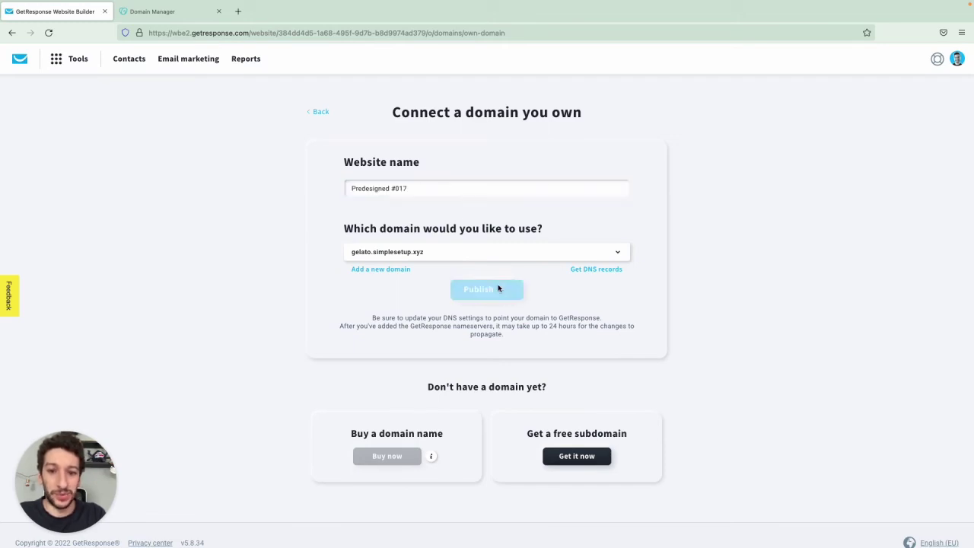